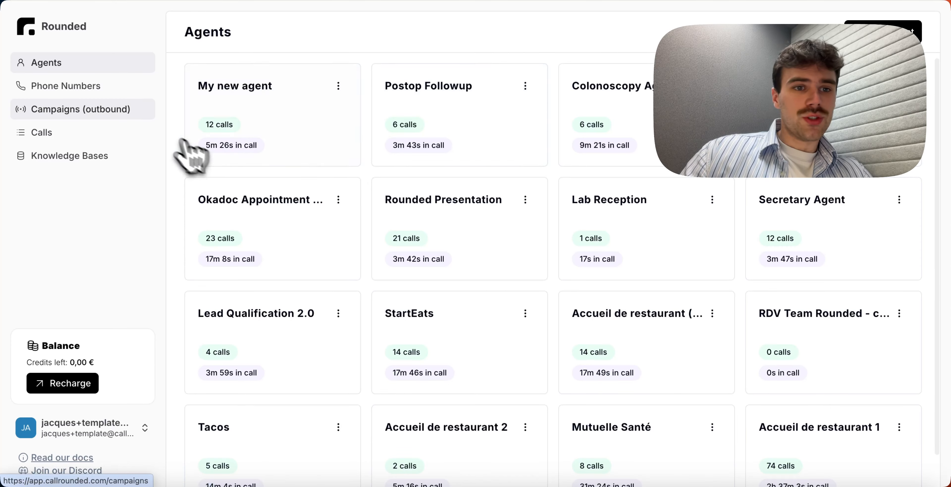
- Create a new outbound campaign and set its From Number to the account's phone number
click(100, 115)
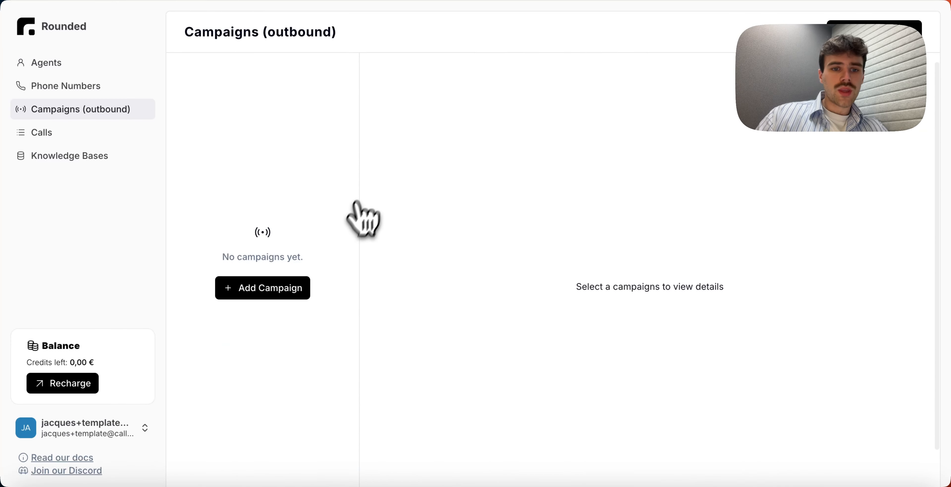
click(274, 295)
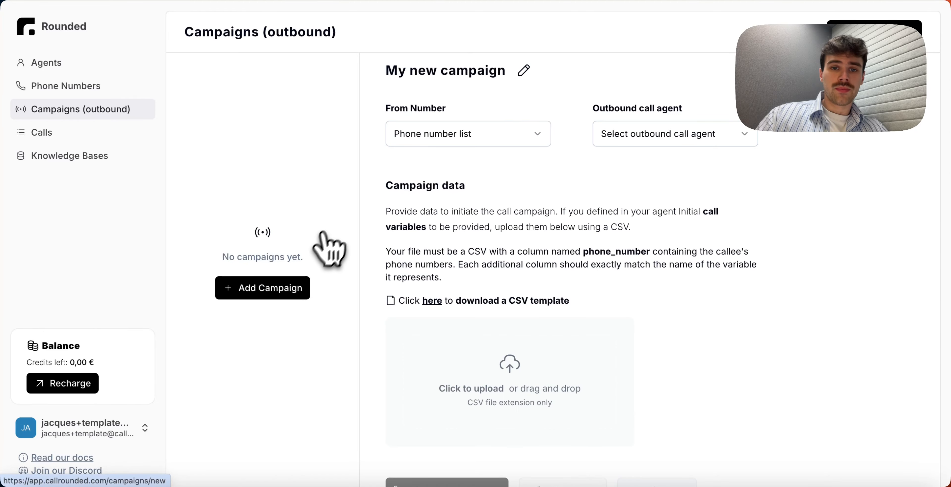
scroll(406, 175, up, 1)
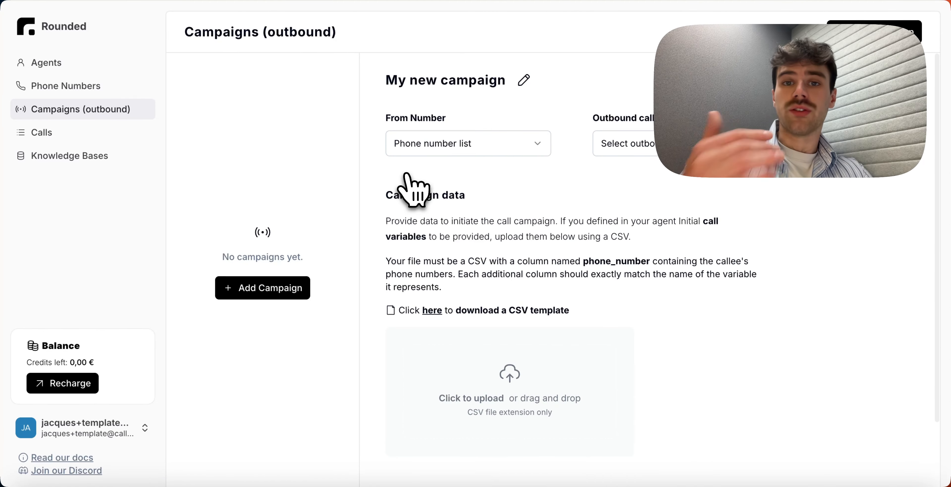
click(456, 153)
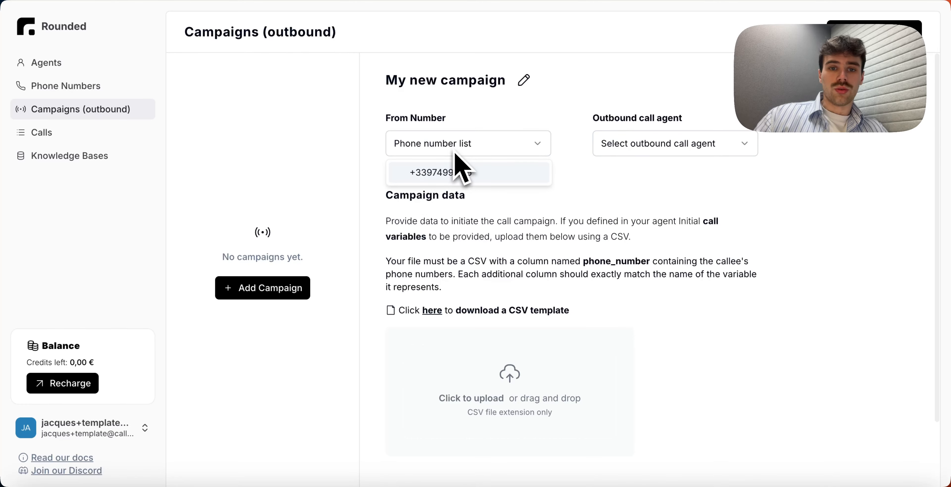
click(444, 177)
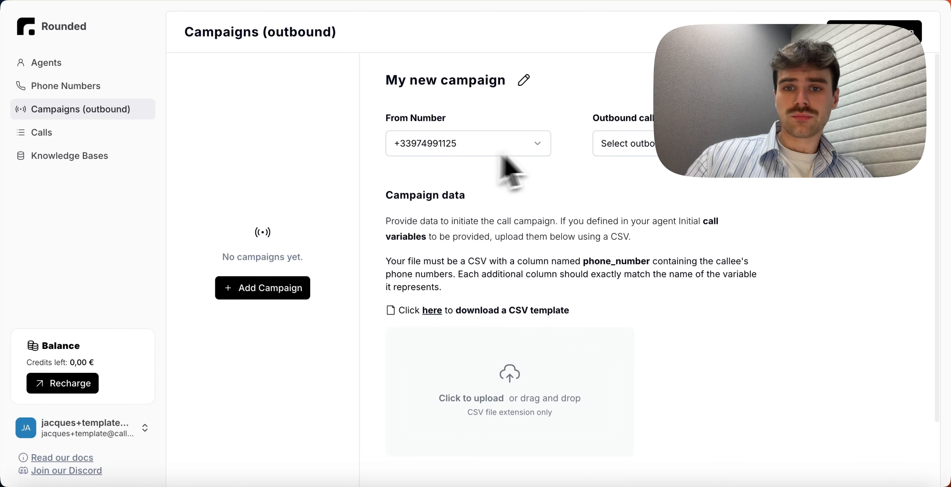
- Set the campaign's outbound call agent to Rounded Presentation
click(631, 148)
scroll(647, 296, down, 2)
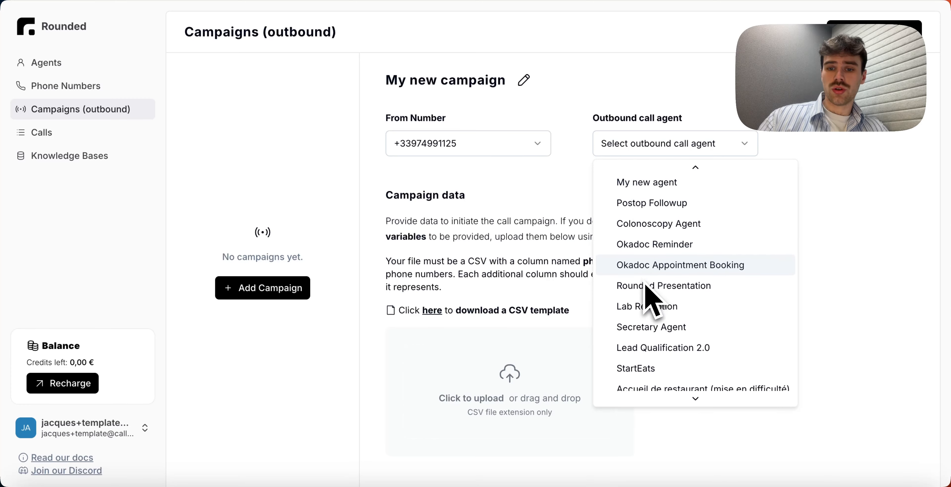
scroll(647, 296, up, 2)
scroll(646, 286, down, 3)
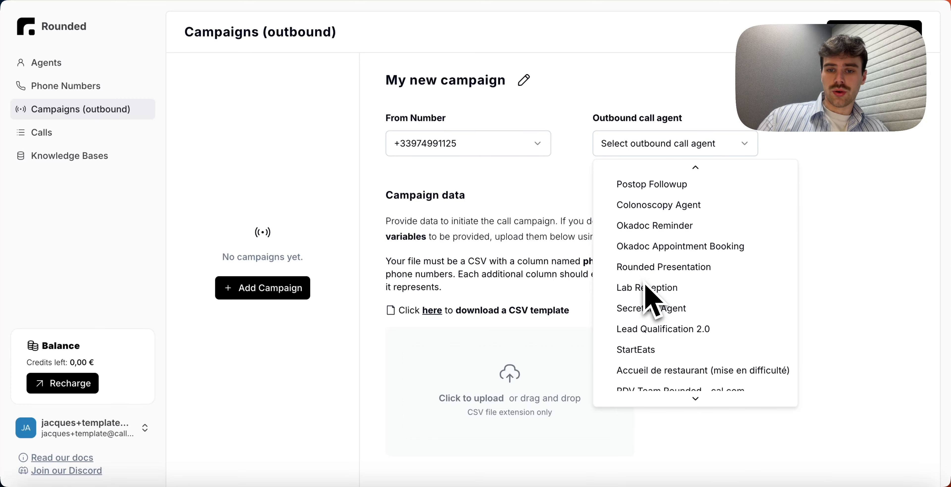
click(652, 266)
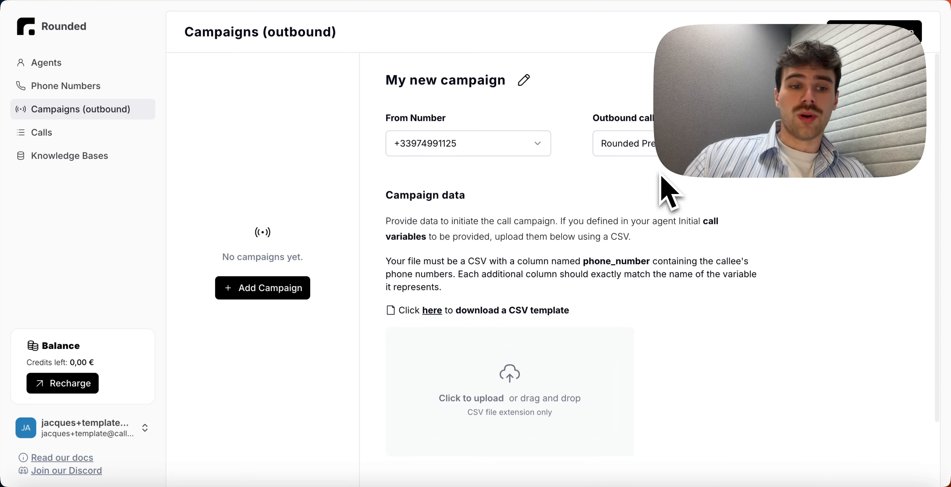
- Review the CSV requirements for the campaign data and download the CSV template
scroll(661, 178, down, 3)
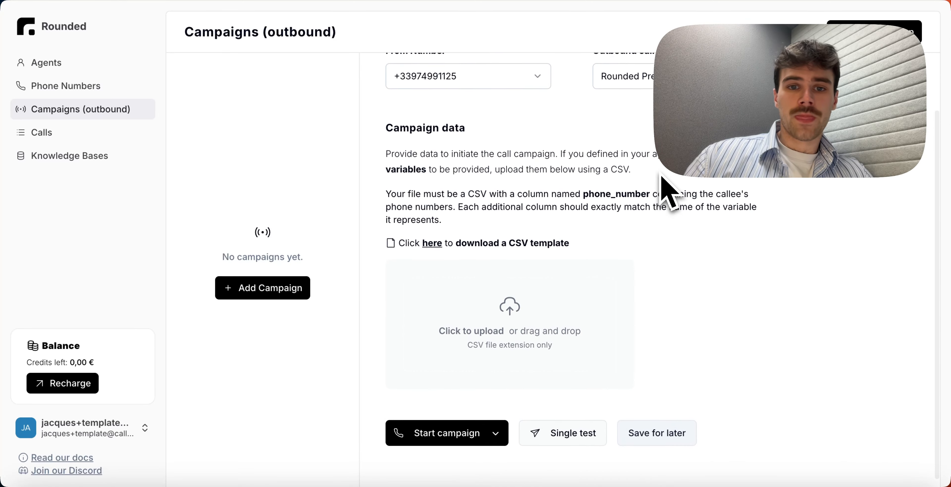
scroll(662, 178, down, 1)
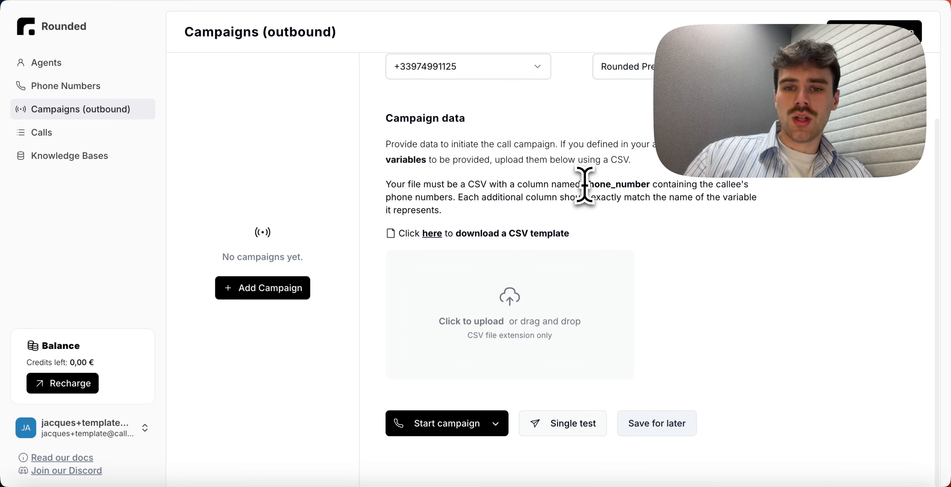
drag(583, 185, 647, 185)
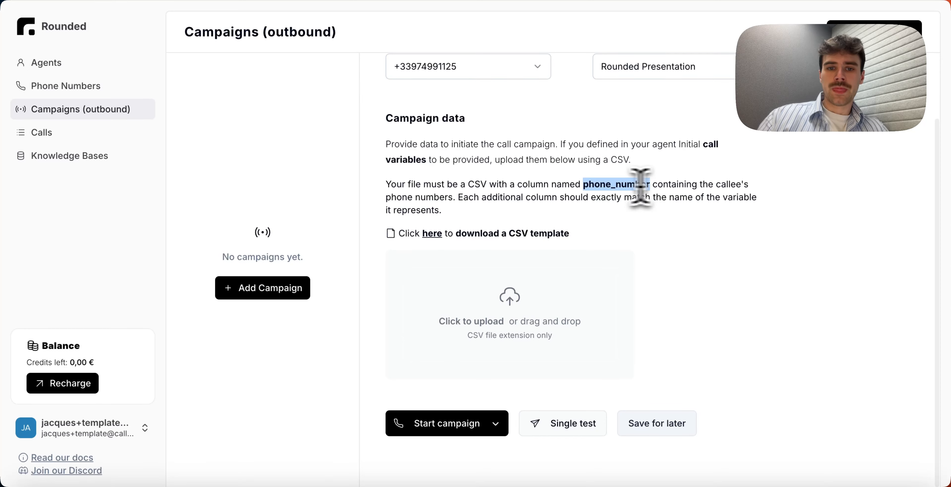
click(498, 198)
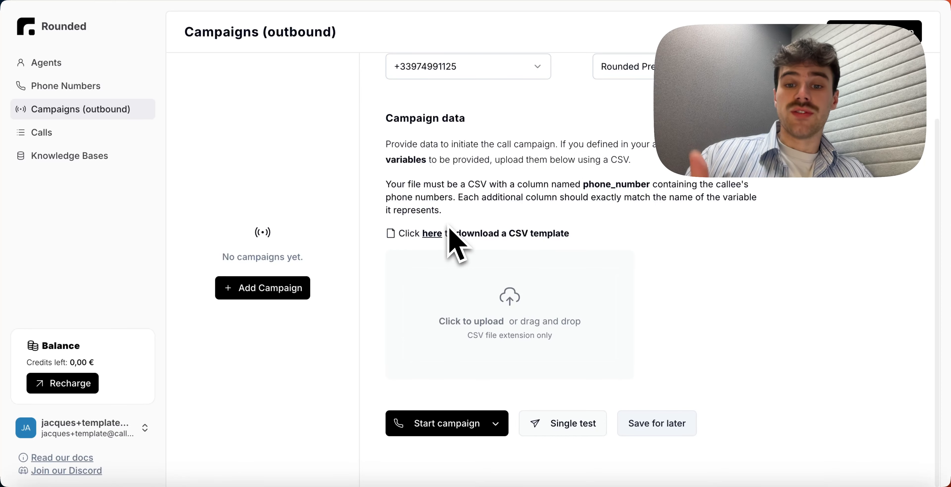
click(436, 236)
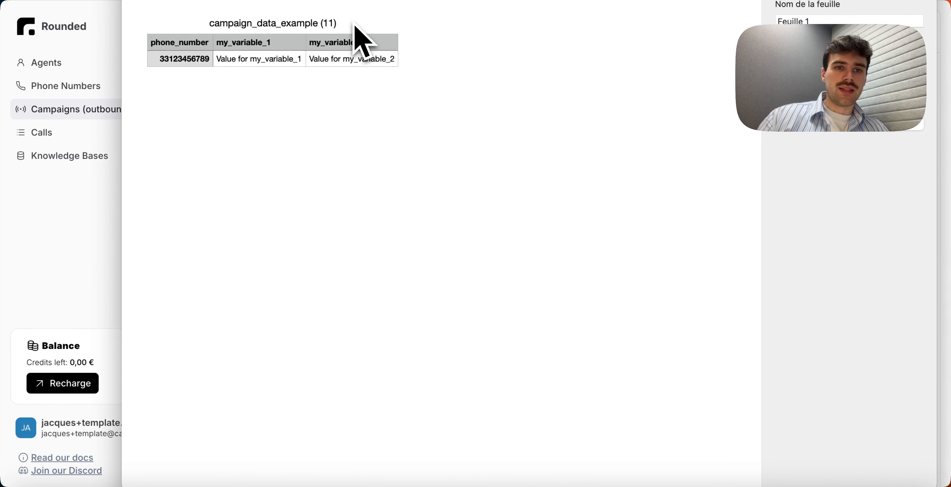
- Rename the template's my_variable_1 column header to callee_name
drag(310, 0, 250, 0)
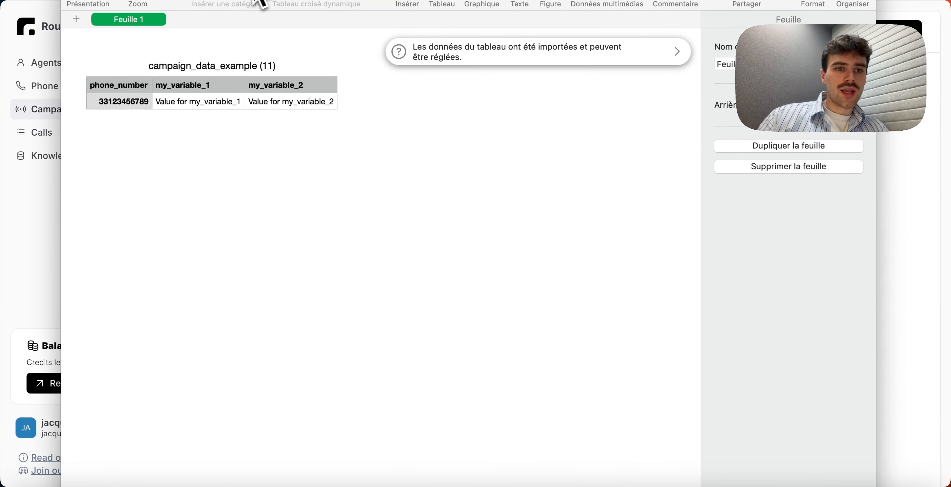
click(123, 90)
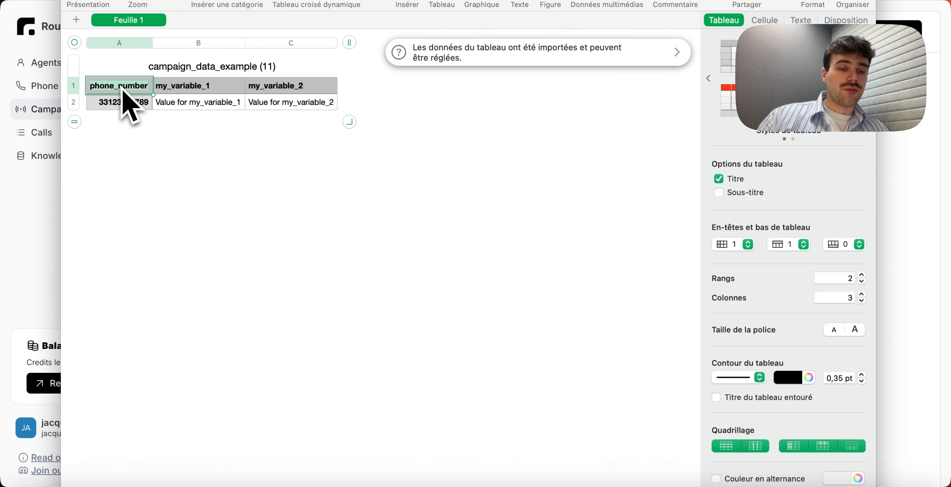
click(136, 143)
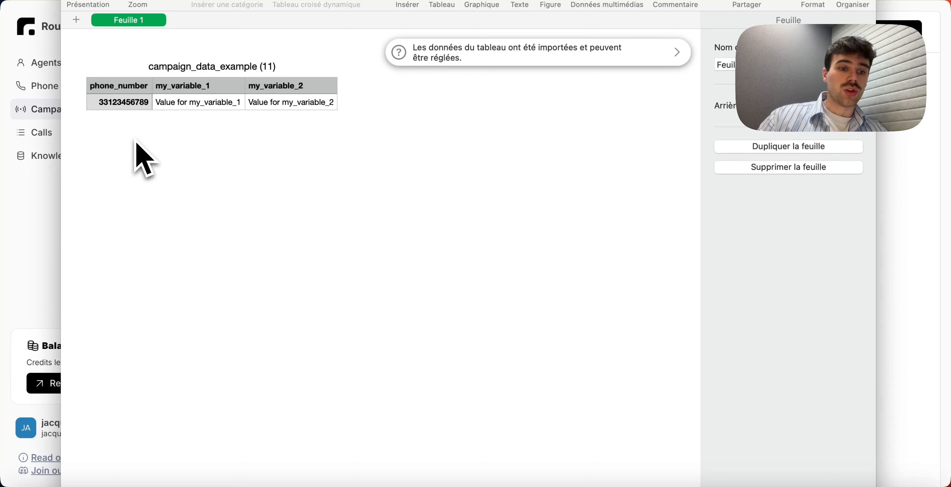
click(116, 108)
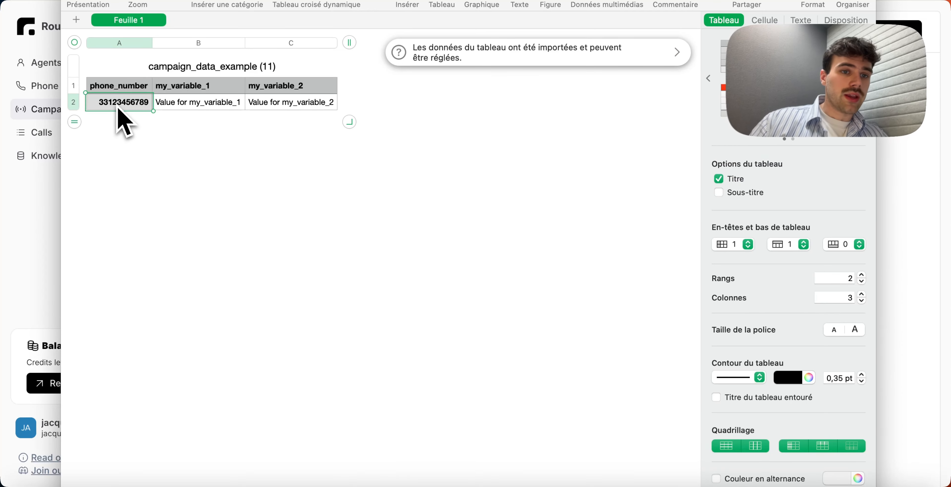
click(117, 125)
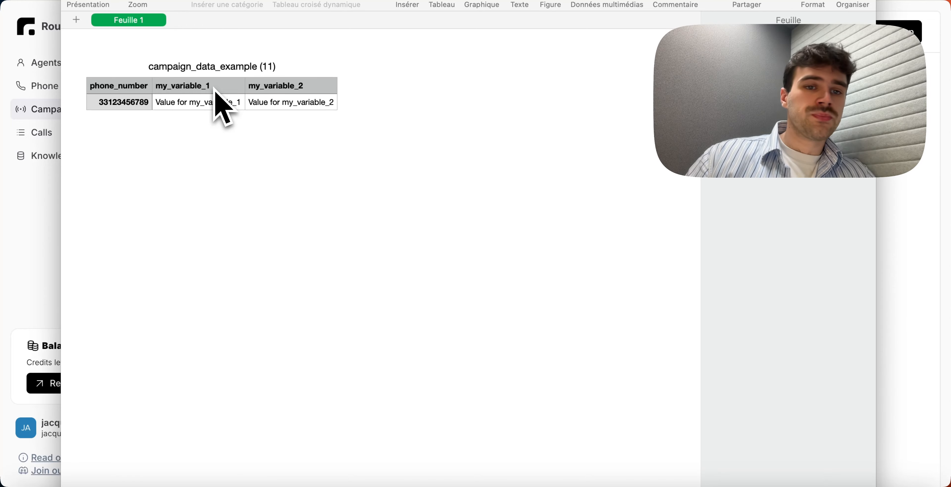
click(204, 91)
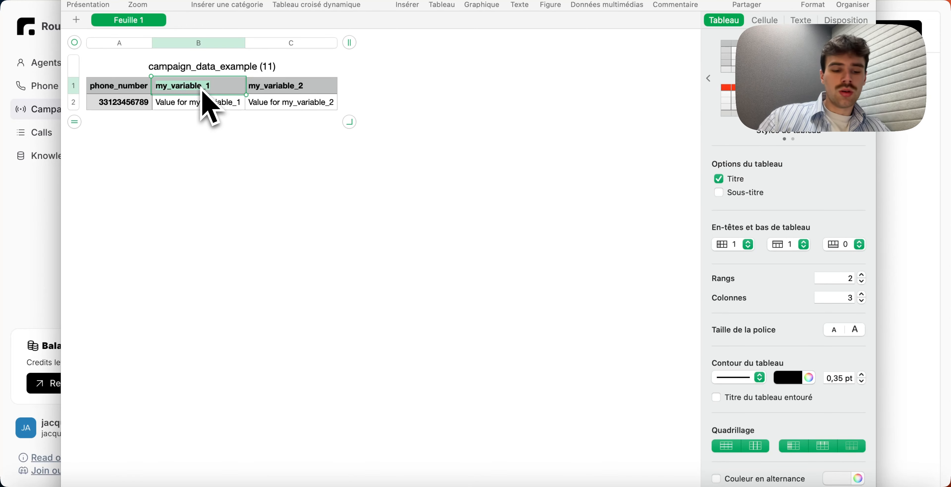
text(callee_name)
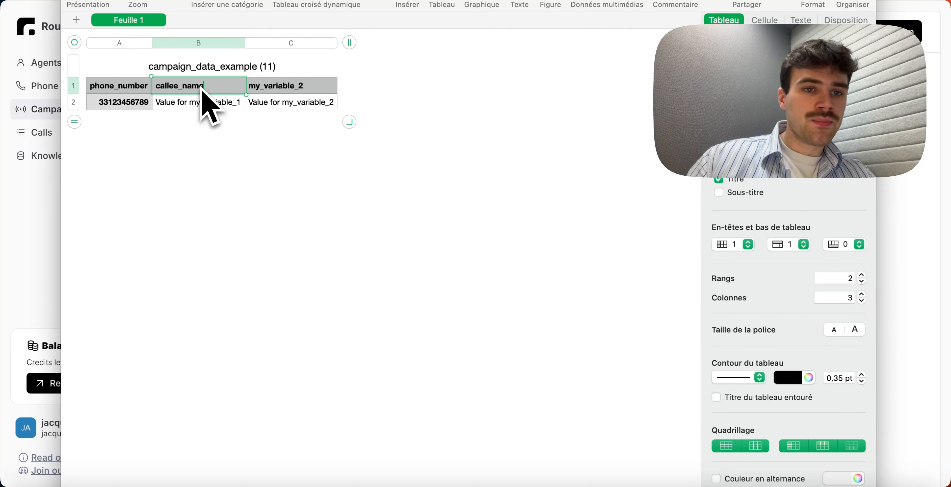
- Enter the callee's first name as the callee_name value in the data row
click(198, 102)
text(Ja)
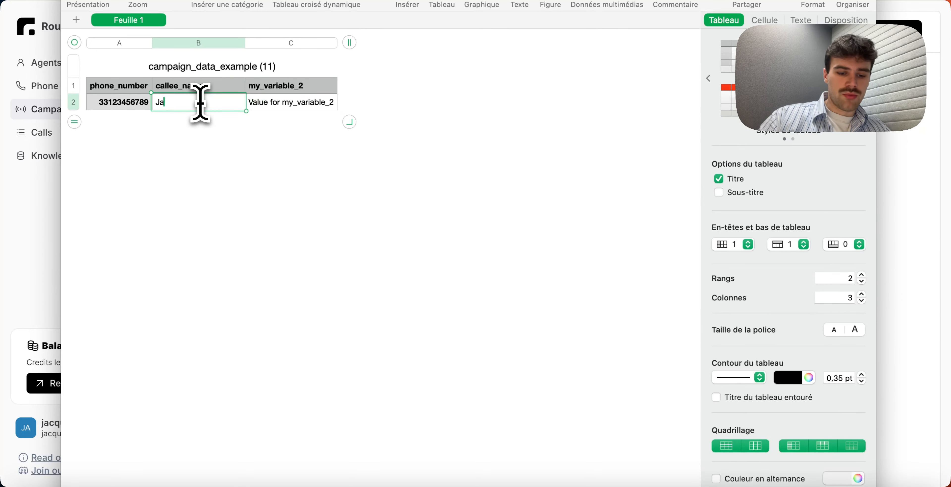
text(cques)
click(215, 160)
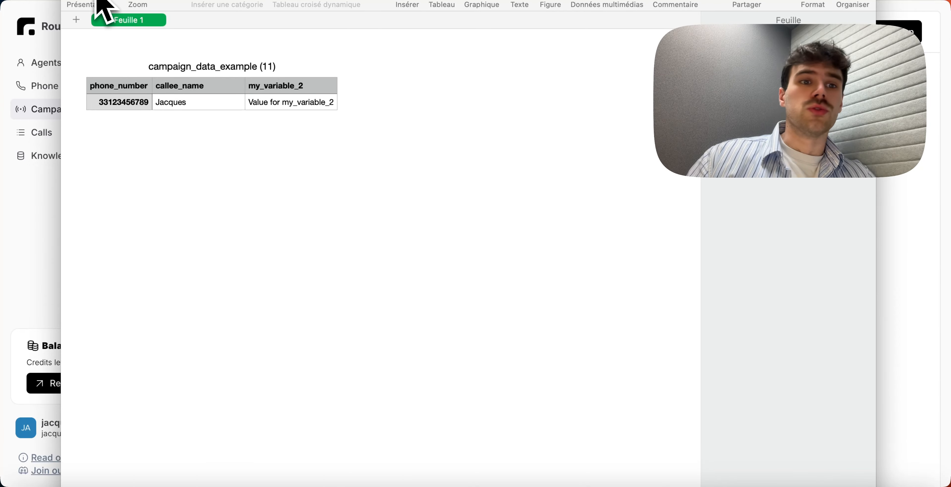
click(74, 0)
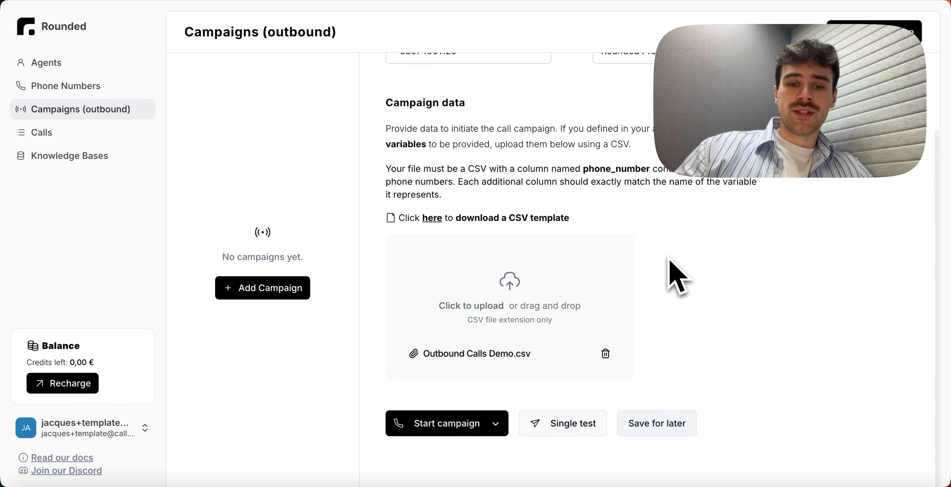
click(498, 312)
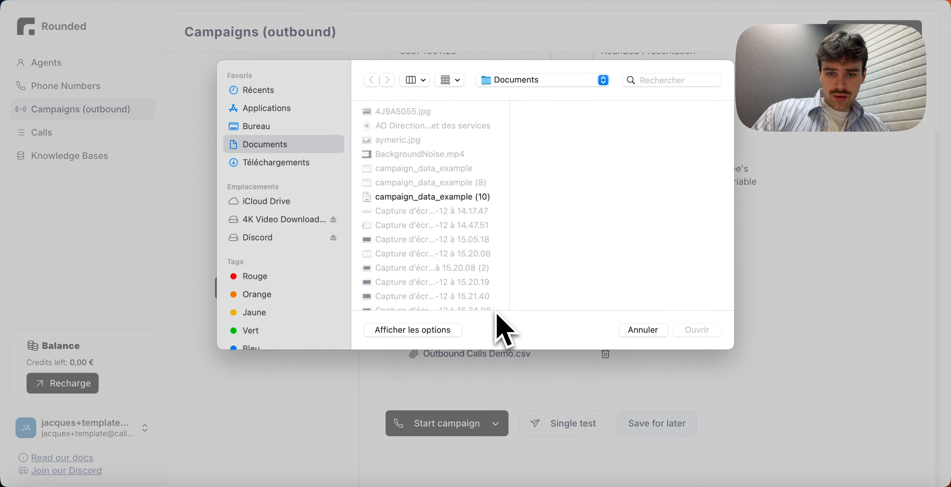
click(652, 334)
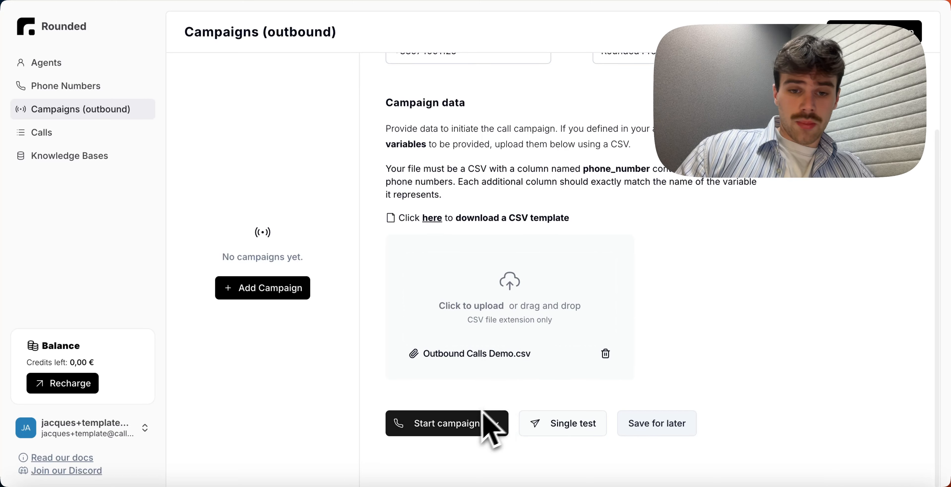
- Open the single test settings, choose the account's number as callee phone number, and close the dialog
click(539, 425)
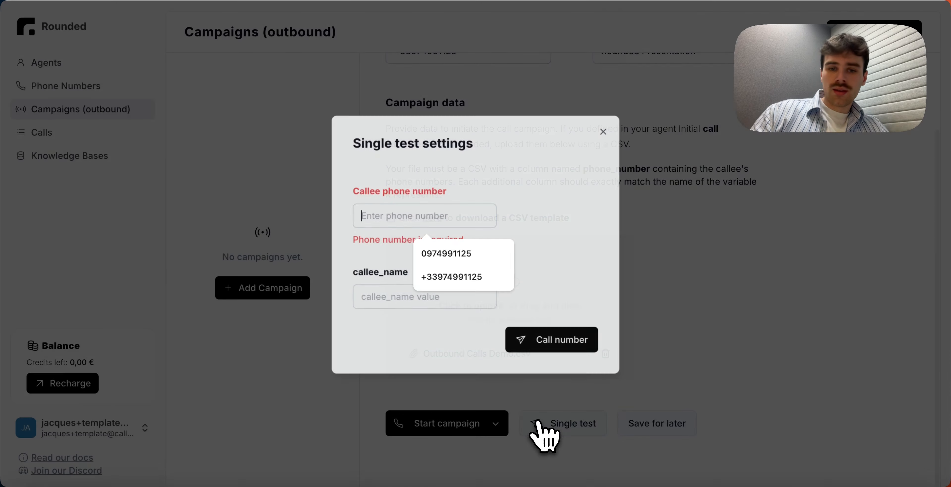
click(461, 277)
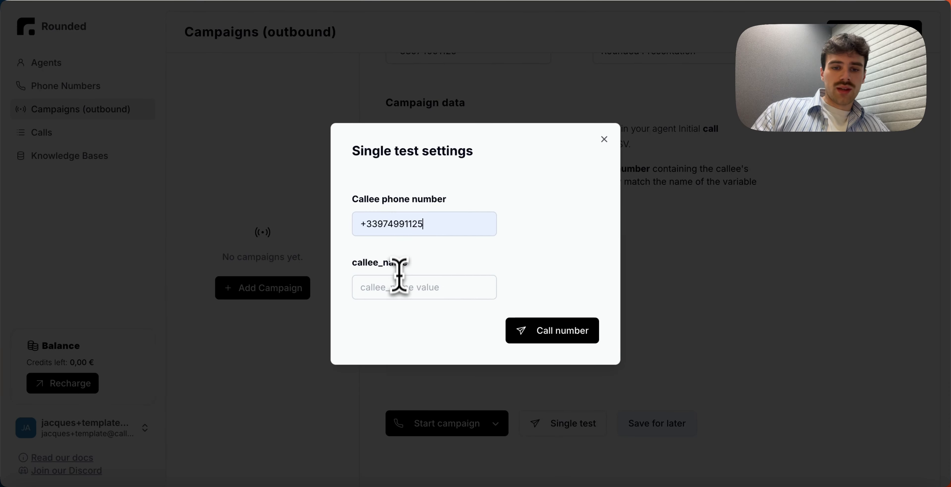
click(394, 286)
click(554, 254)
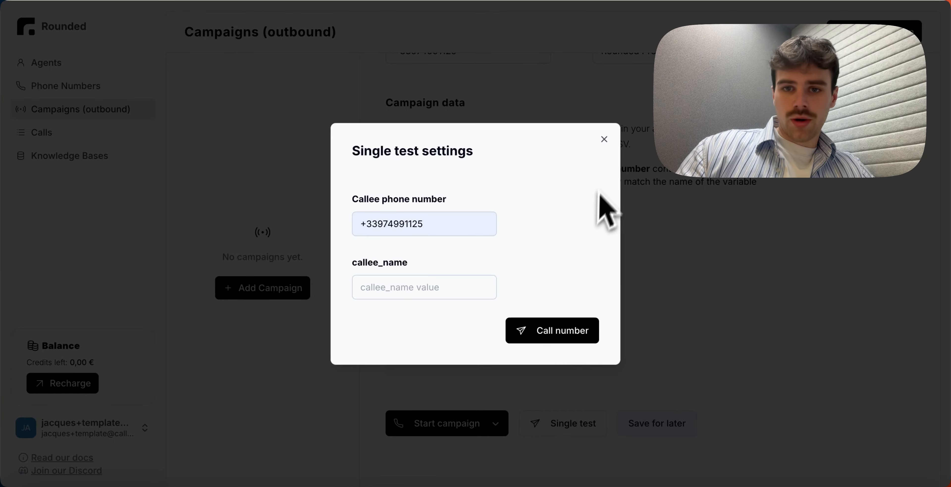
click(604, 139)
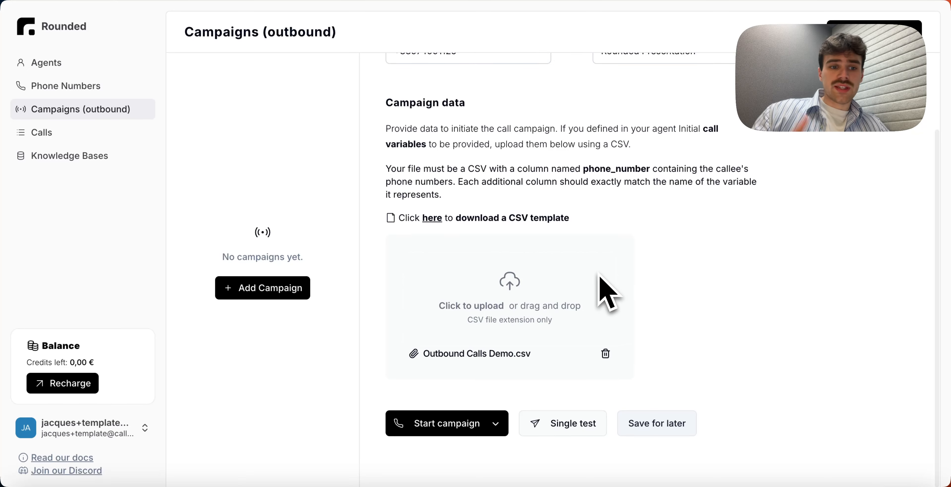
- Save the campaign for later and then start the campaign
click(643, 428)
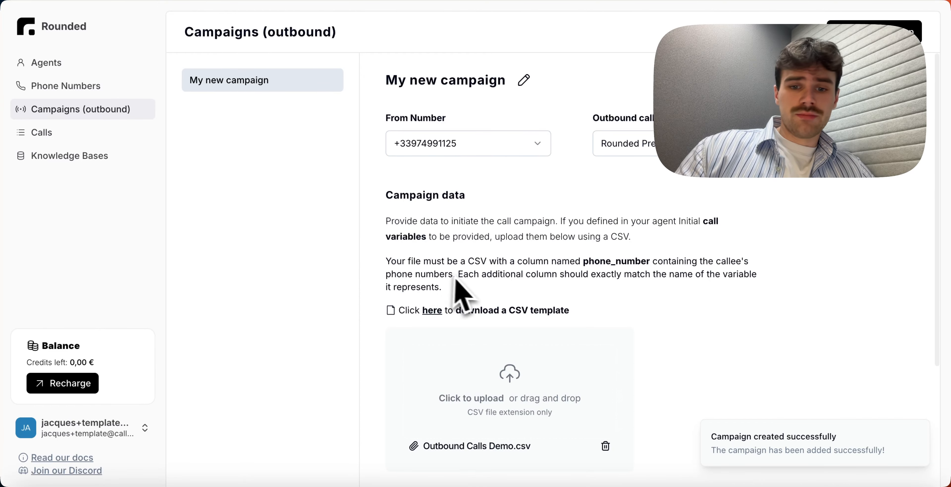
scroll(467, 294, down, 5)
click(492, 425)
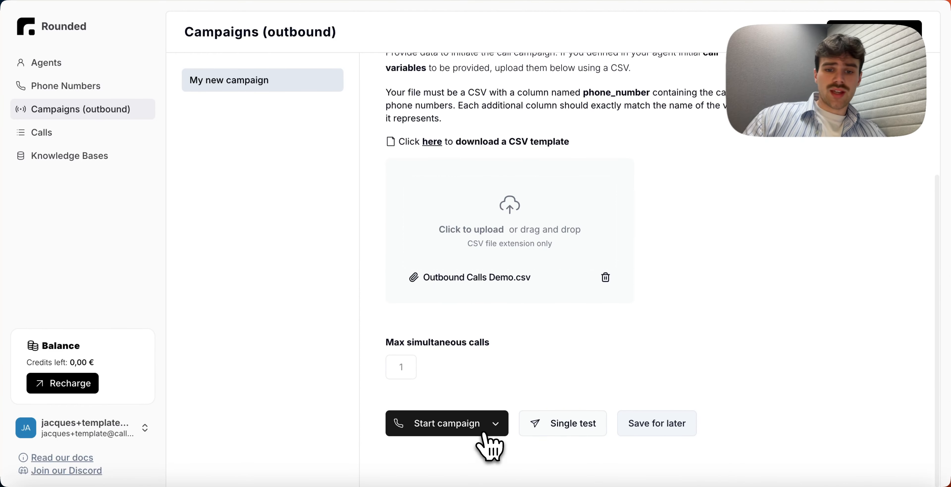
click(457, 456)
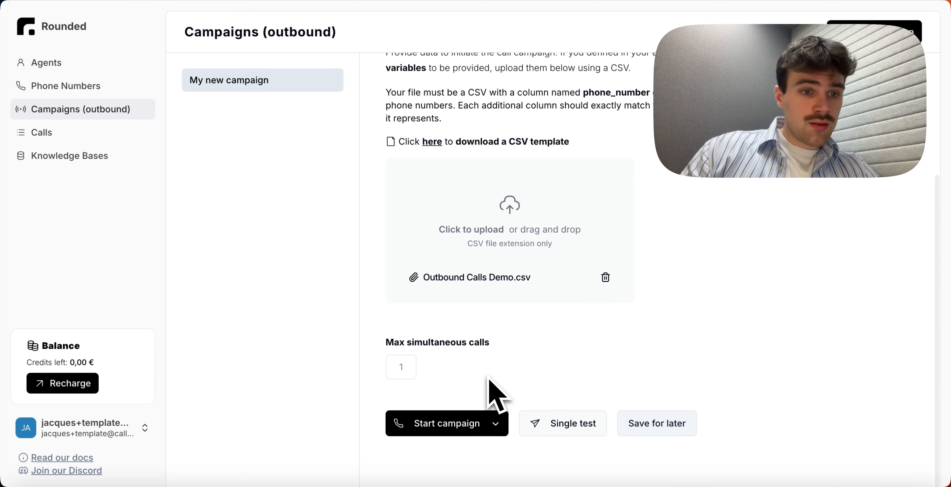
- Open the latest call's details and review its extracted info, recording and transcript
scroll(496, 395, up, 1)
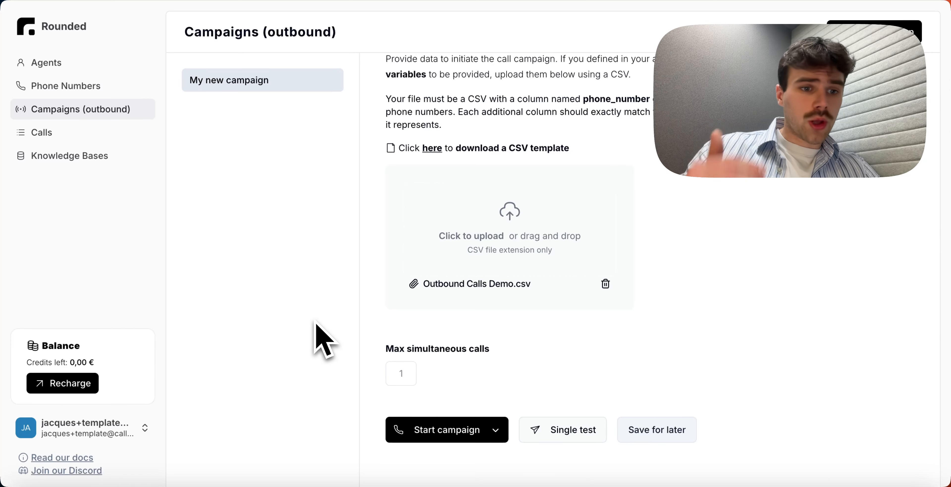
click(72, 138)
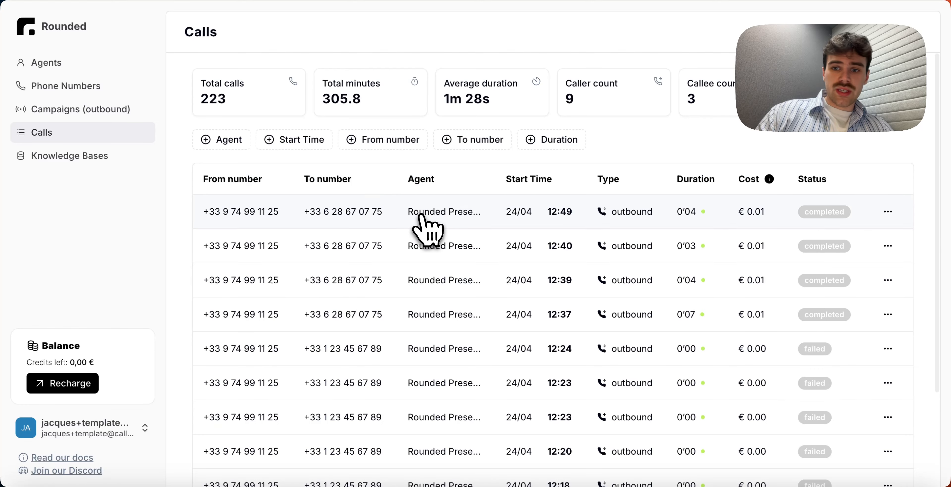
click(421, 202)
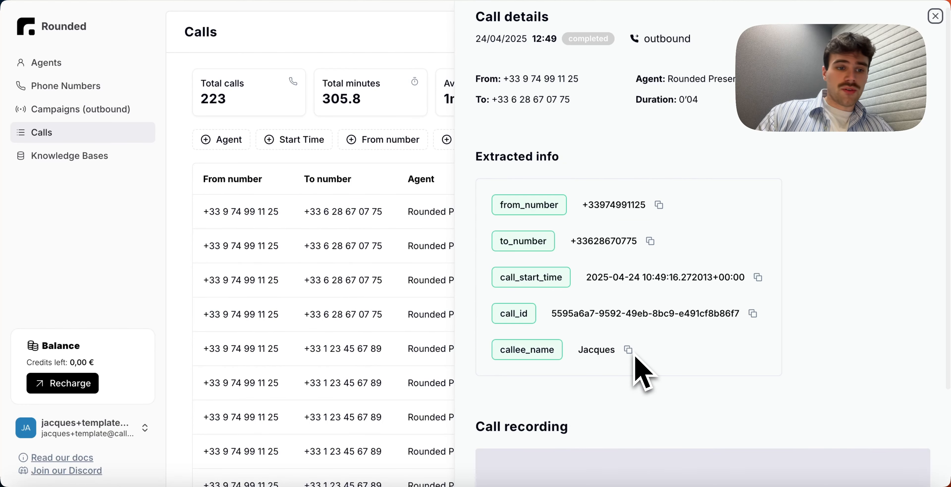
scroll(641, 362, down, 2)
scroll(638, 343, down, 1)
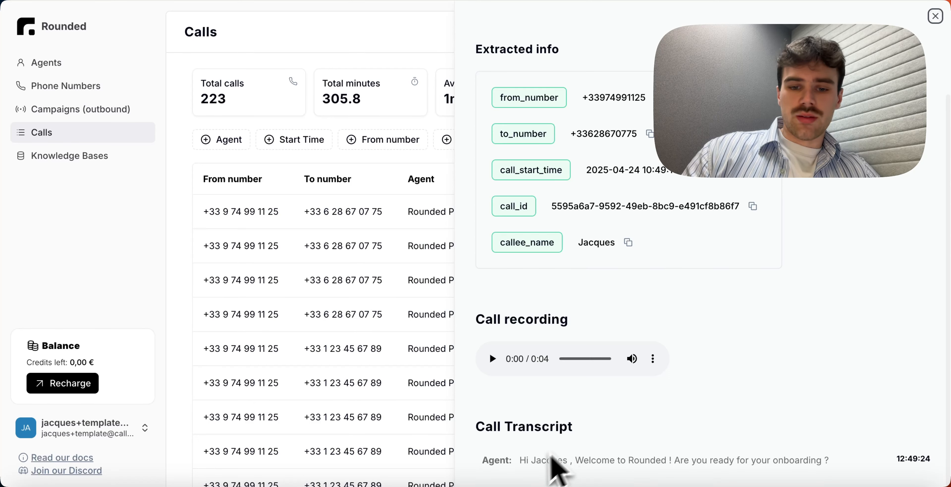
drag(495, 477, 845, 466)
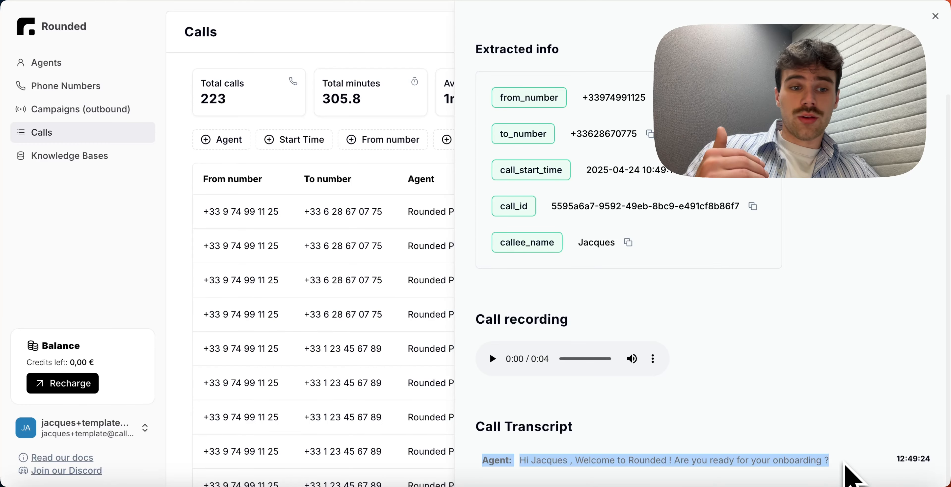
key(Escape)
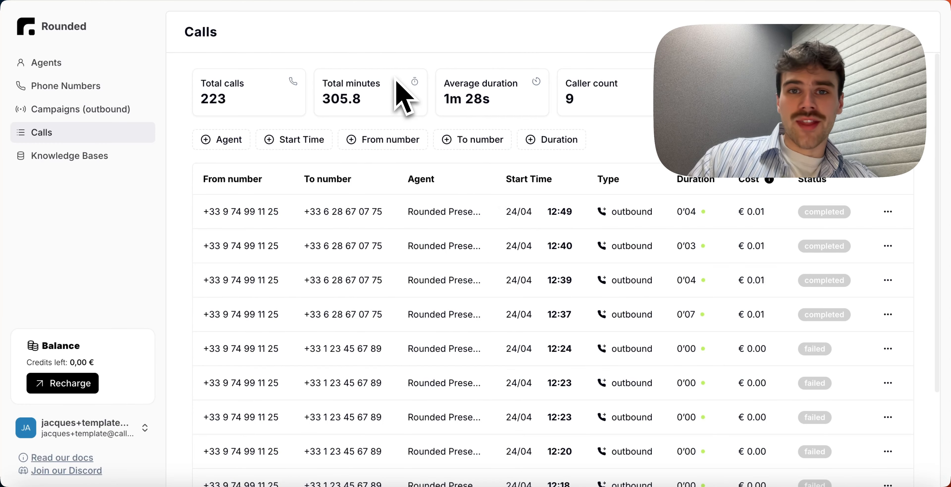